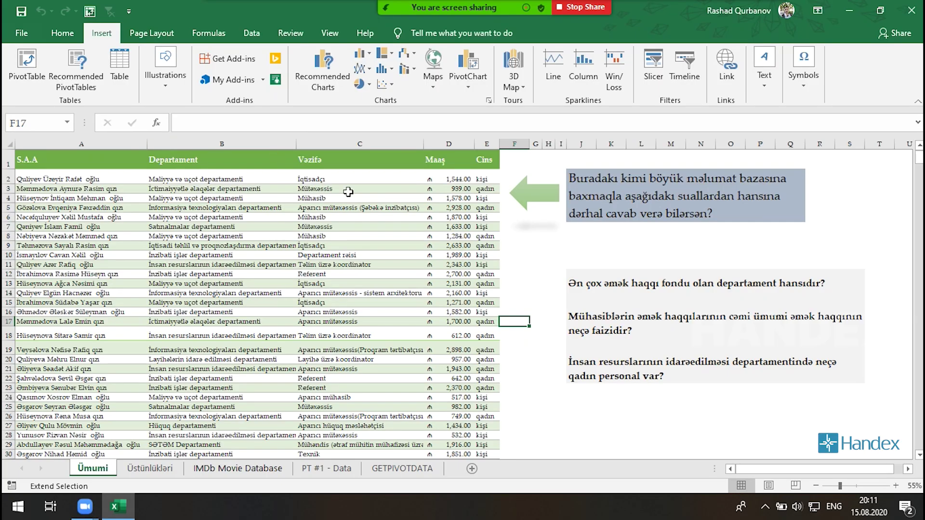
- Review the questions and select the department names in rows 2 to 18
key(Escape)
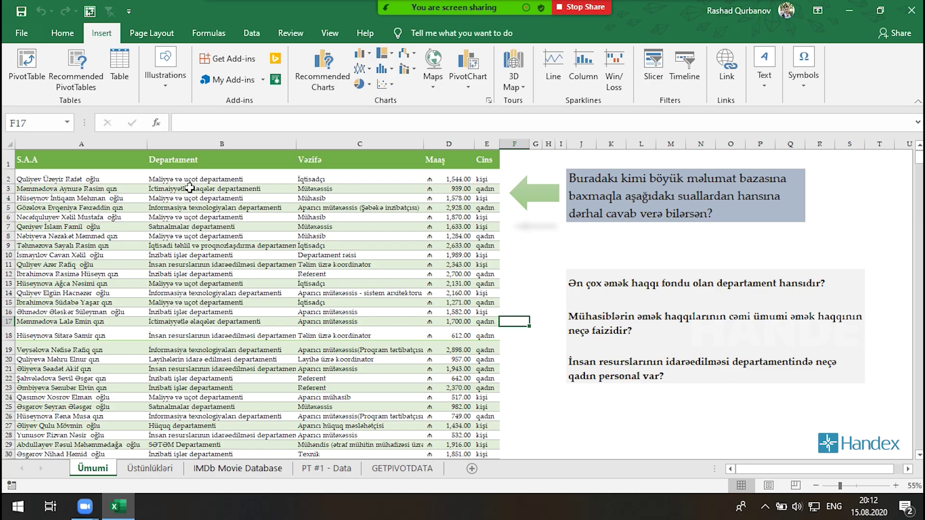
scroll(187, 265, down, 3)
scroll(183, 318, down, 3)
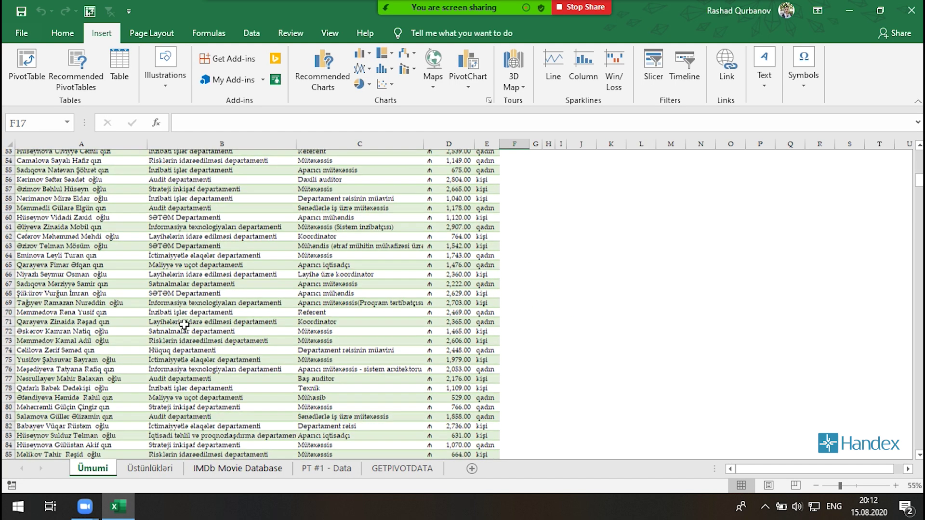
scroll(194, 356, up, 6)
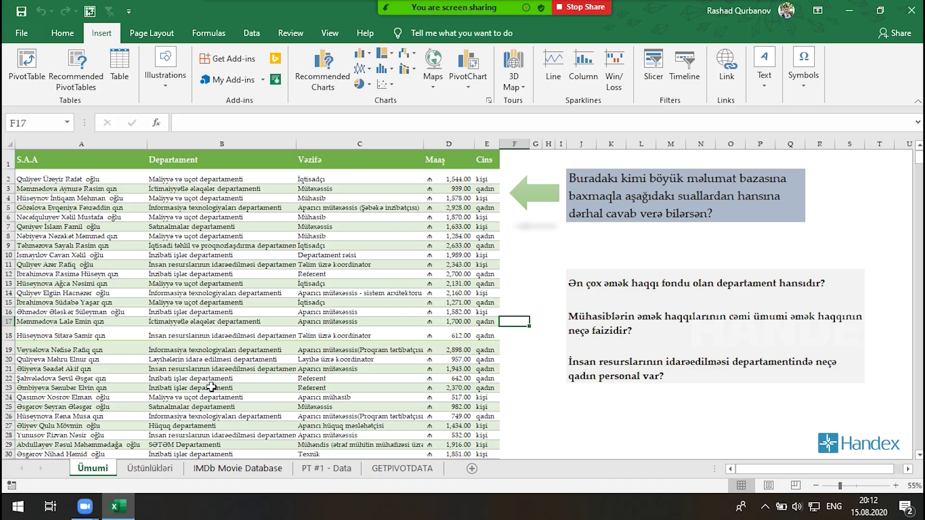
mouse_move(548, 270)
mouse_down()
mouse_move(616, 312)
mouse_move(881, 401)
mouse_up()
click(587, 286)
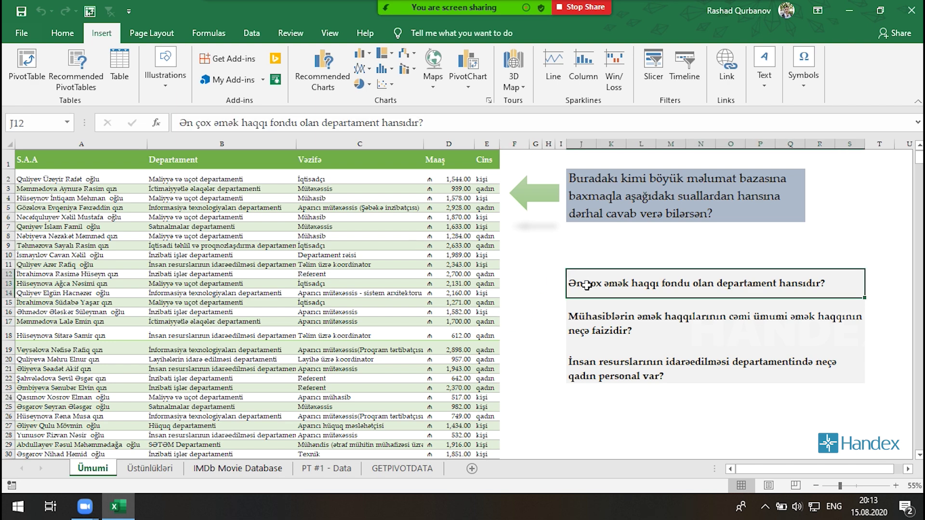
drag(205, 180, 241, 327)
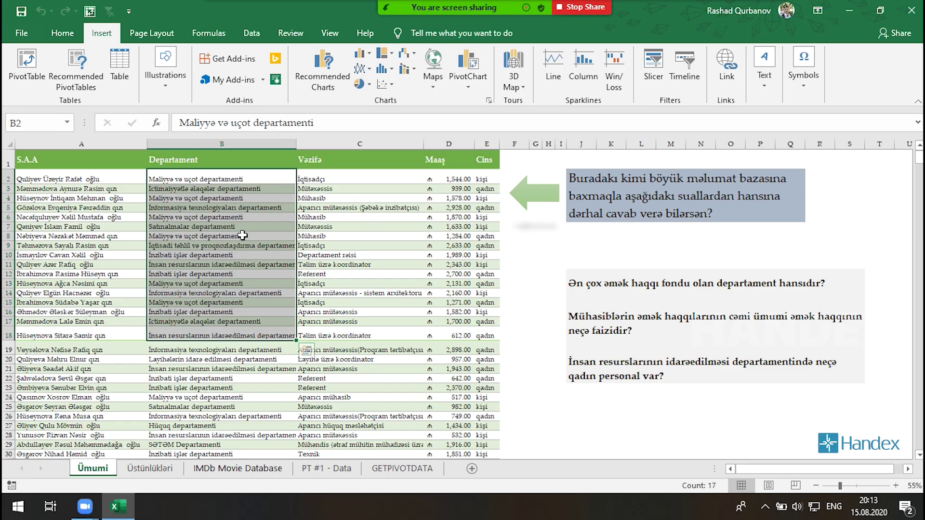
- Create an empty PivotTable1 from the employee data on a new Sheet1
click(243, 264)
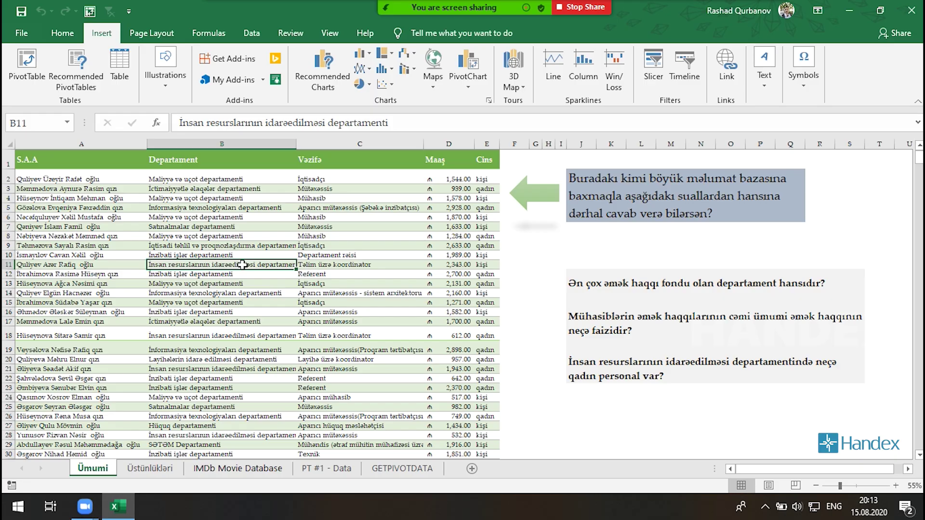
key(alt+n)
key(v)
key(Return)
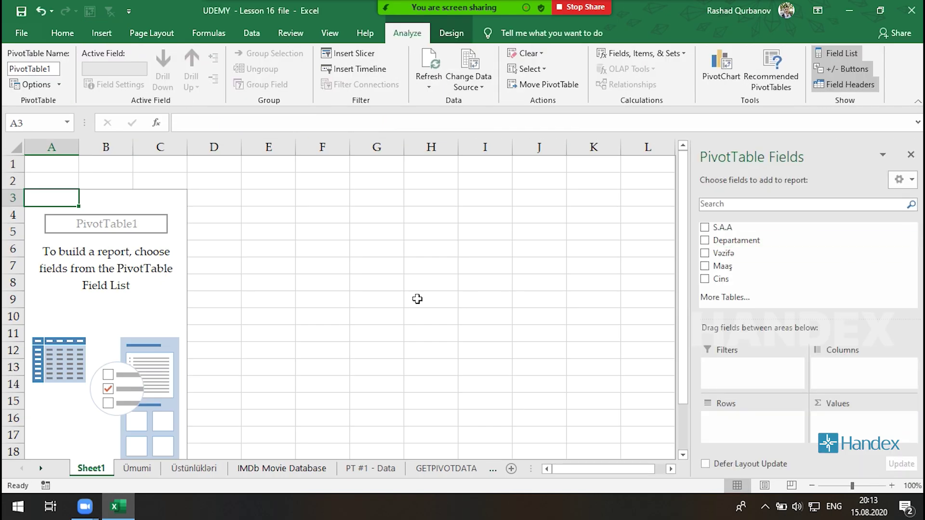
- Put Departament in Rows and sum Maaş in Values, totalling 1216591
drag(735, 240, 751, 418)
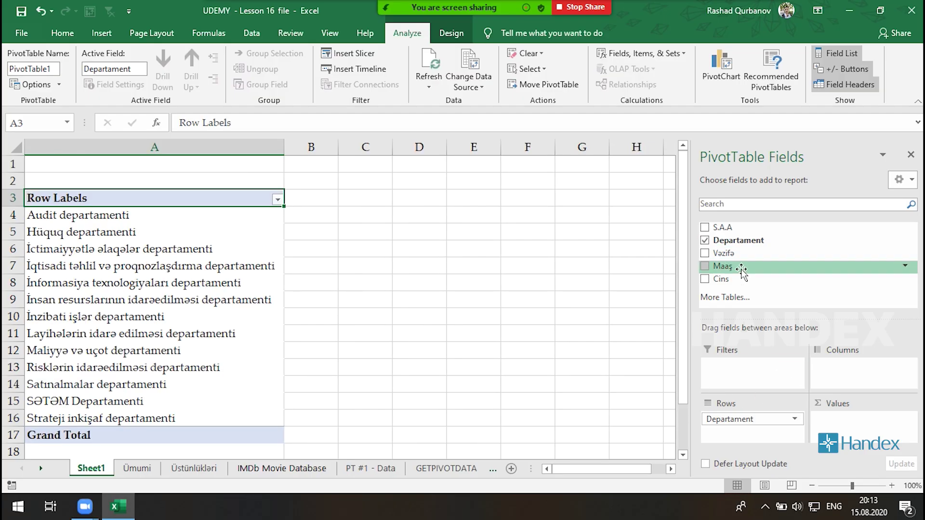
drag(742, 268, 831, 429)
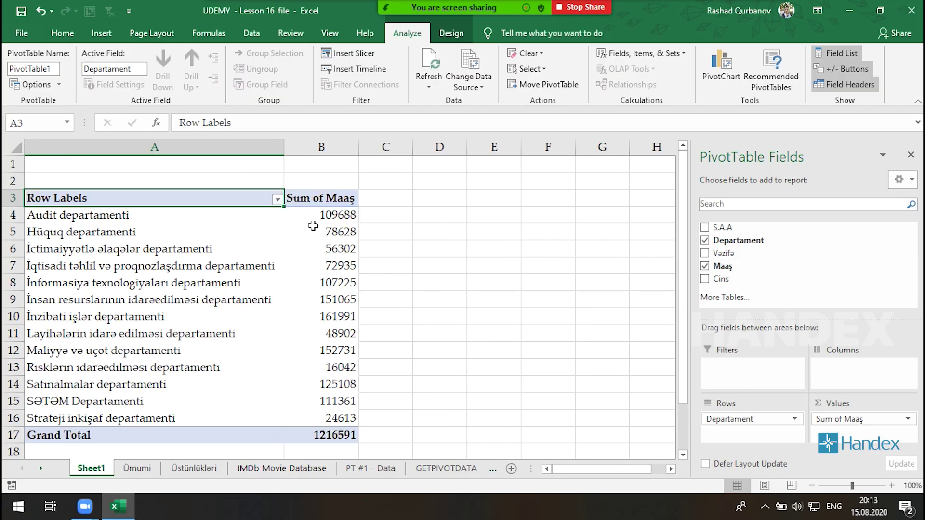
mouse_move(333, 215)
mouse_down()
mouse_move(362, 377)
mouse_move(351, 419)
mouse_up()
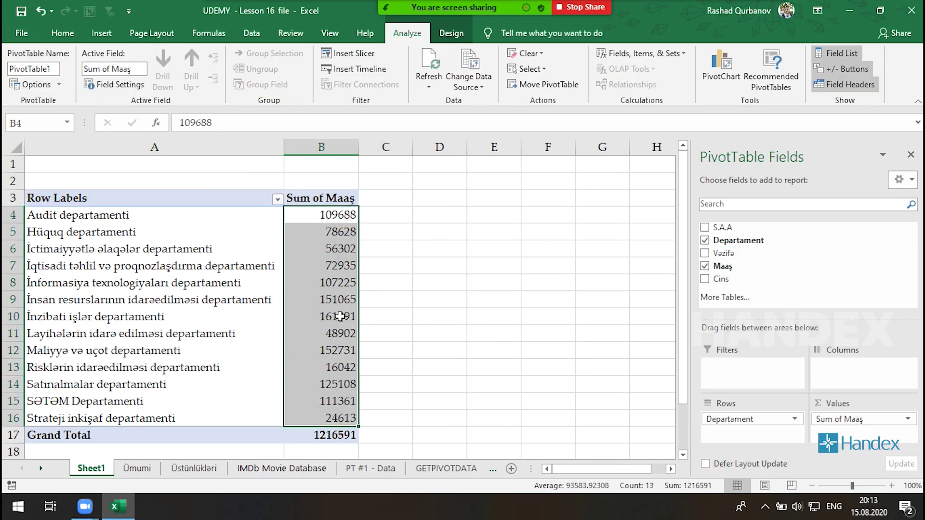
right_click(317, 216)
mouse_move(346, 292)
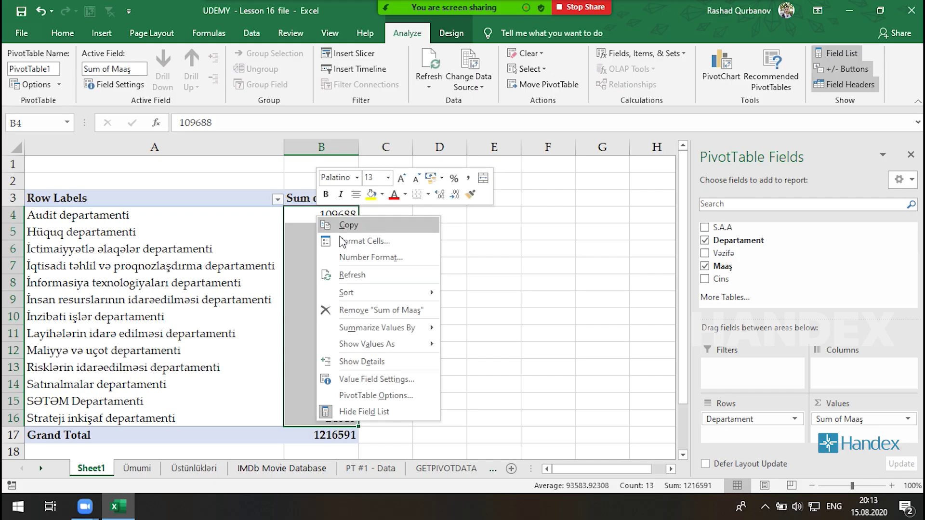
click(286, 212)
click(286, 212)
- Check the department sort options without changing them, then return to the Ümumi sheet
click(278, 199)
click(424, 109)
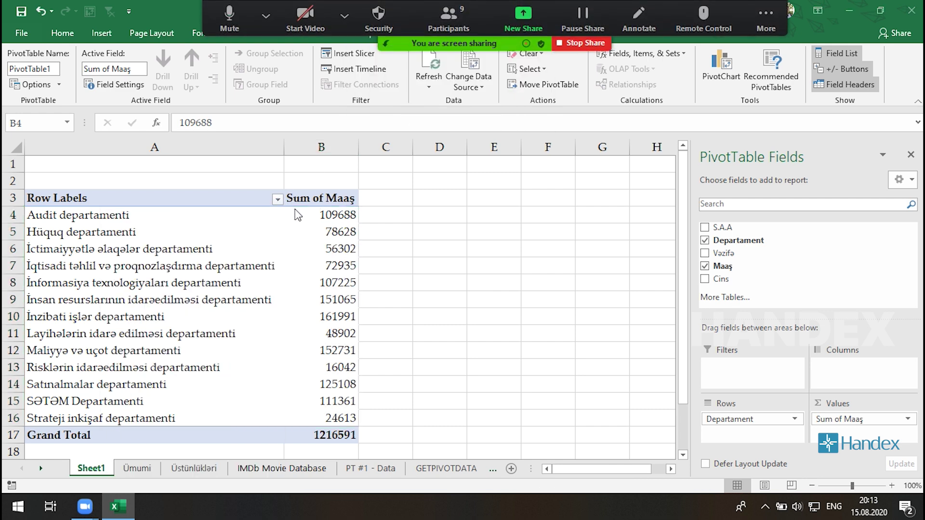
click(278, 199)
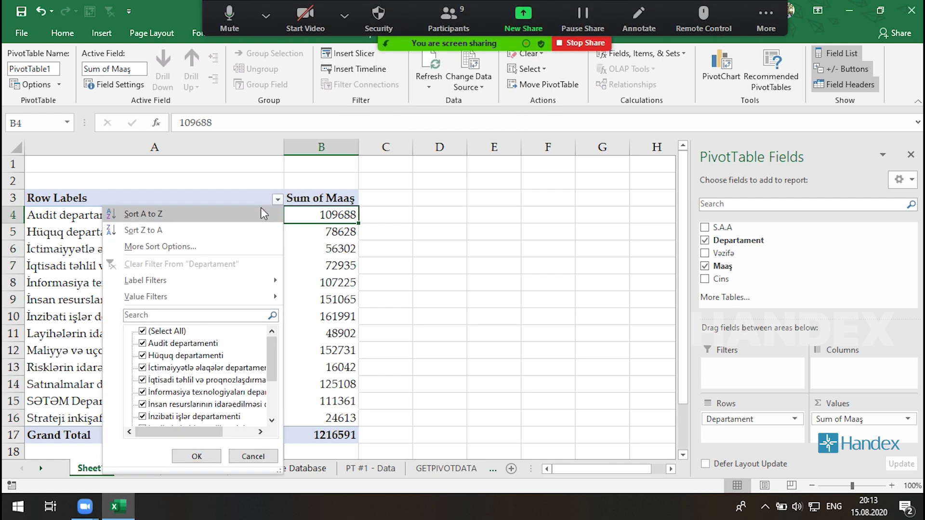
click(314, 274)
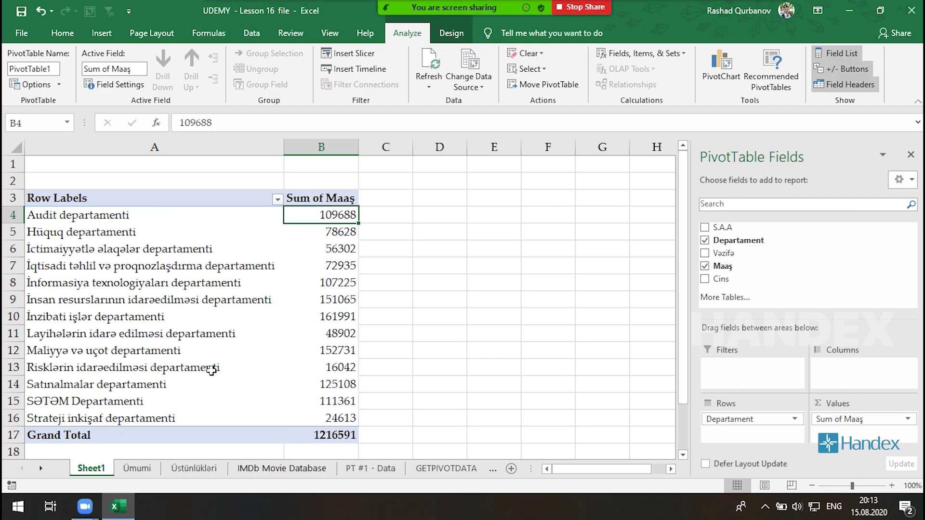
click(144, 469)
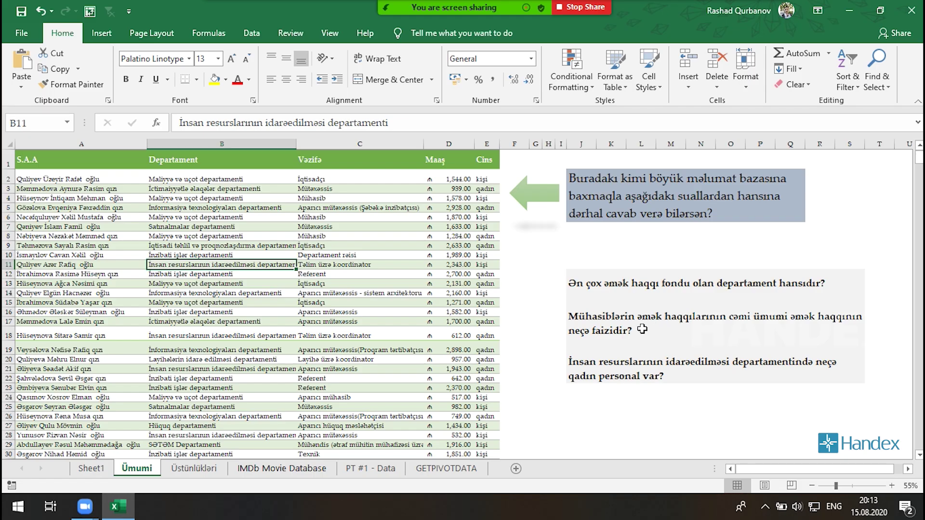
- Remove Departament from the rows and show salary sums as % of Grand Total
click(91, 468)
mouse_move(333, 333)
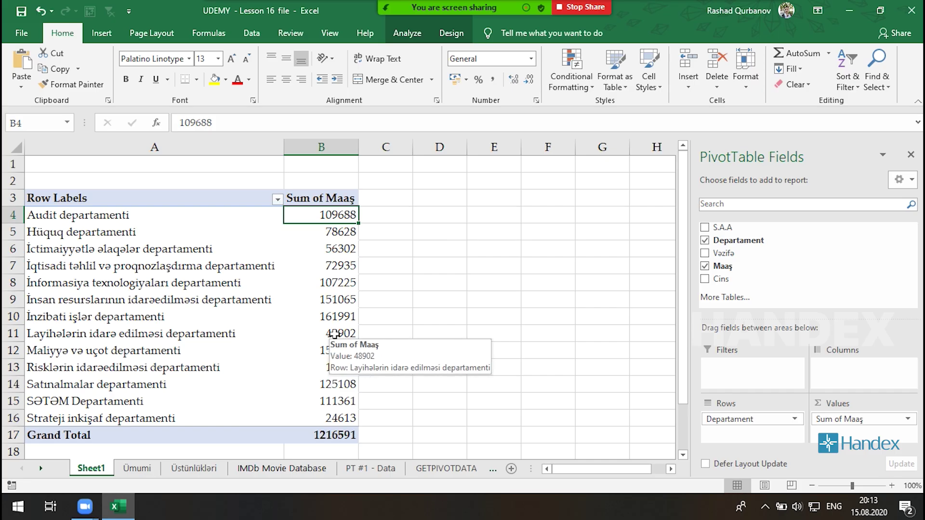
mouse_move(733, 418)
mouse_down()
mouse_move(765, 258)
mouse_move(768, 429)
mouse_up()
scroll(252, 374, down, 3)
scroll(248, 366, up, 3)
right_click(305, 299)
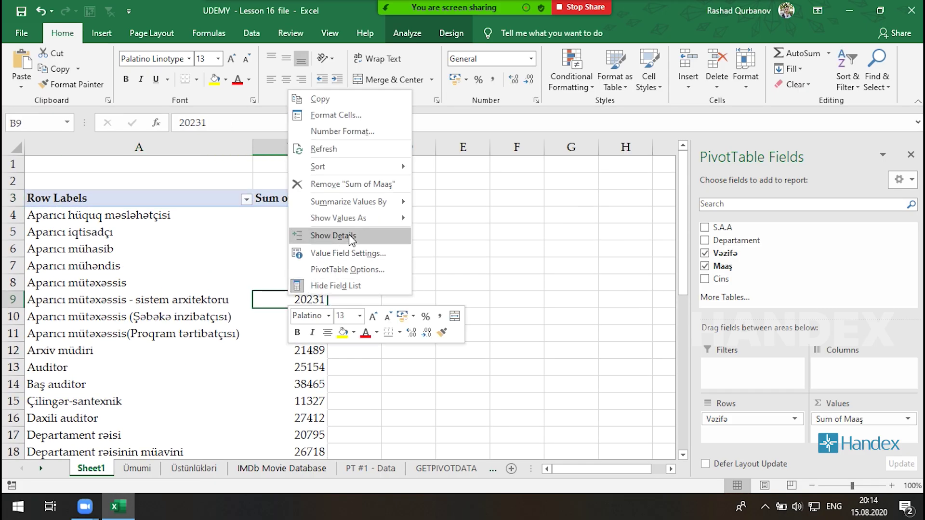
mouse_move(338, 218)
click(452, 235)
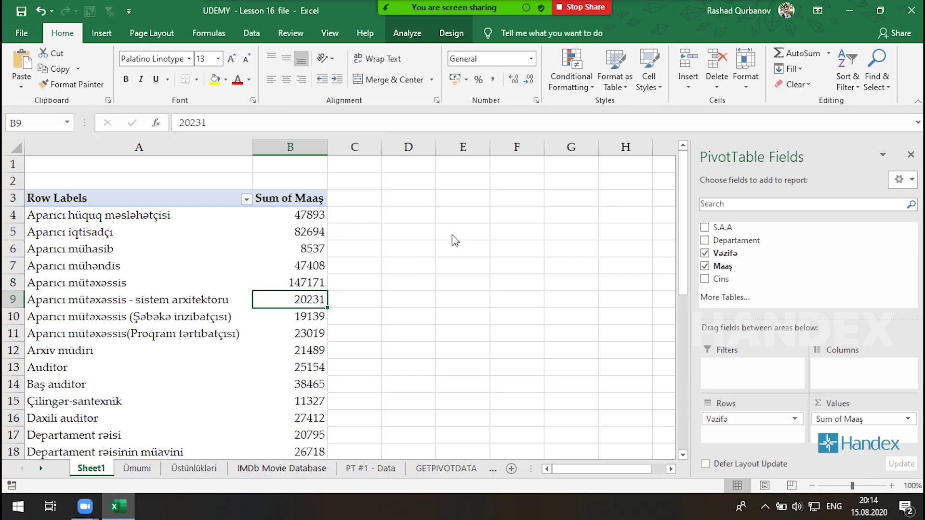
- Select the Mühasib row with its 4.66% share, then go back to Ümumi
scroll(303, 294, down, 3)
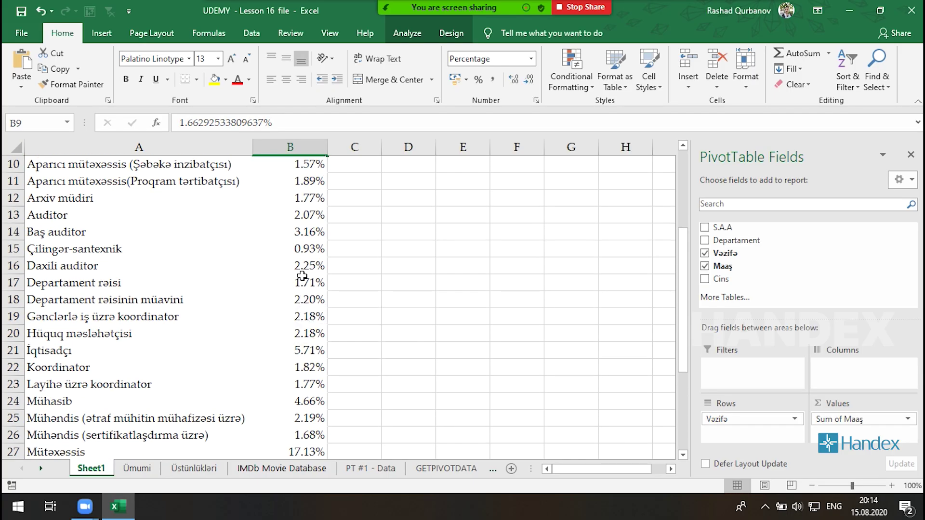
scroll(302, 275, up, 2)
scroll(274, 274, down, 1)
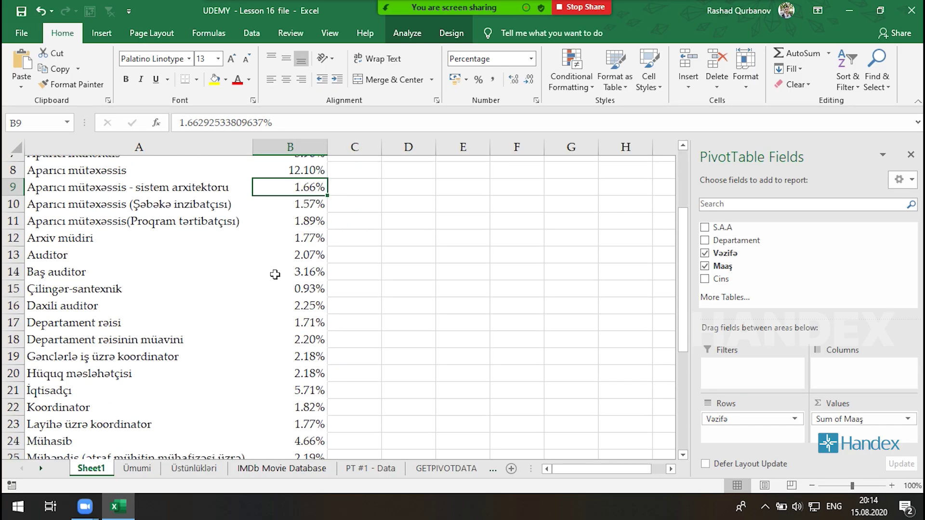
scroll(275, 274, down, 4)
click(107, 245)
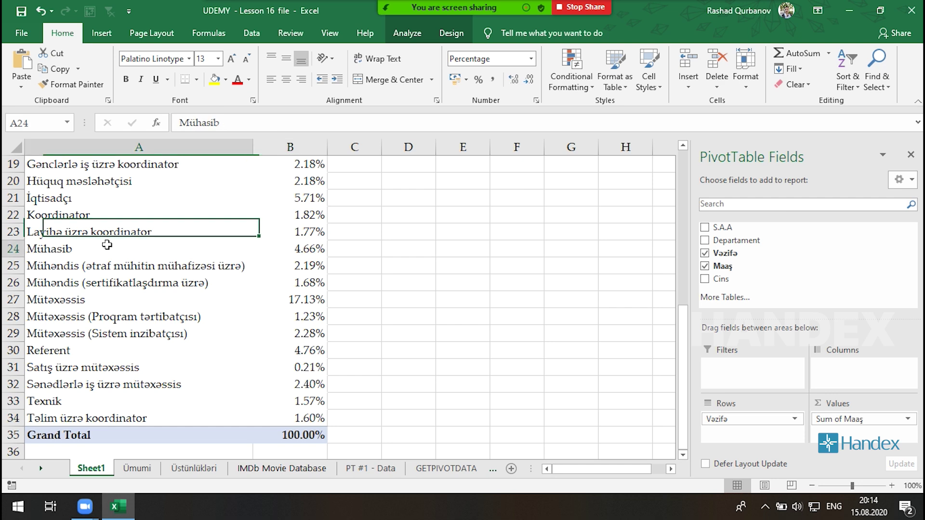
drag(106, 245, 321, 251)
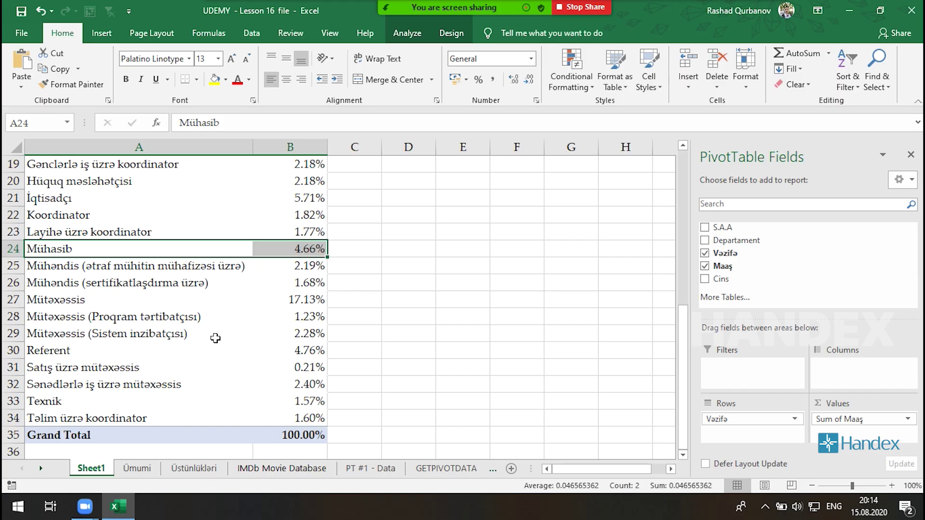
click(137, 469)
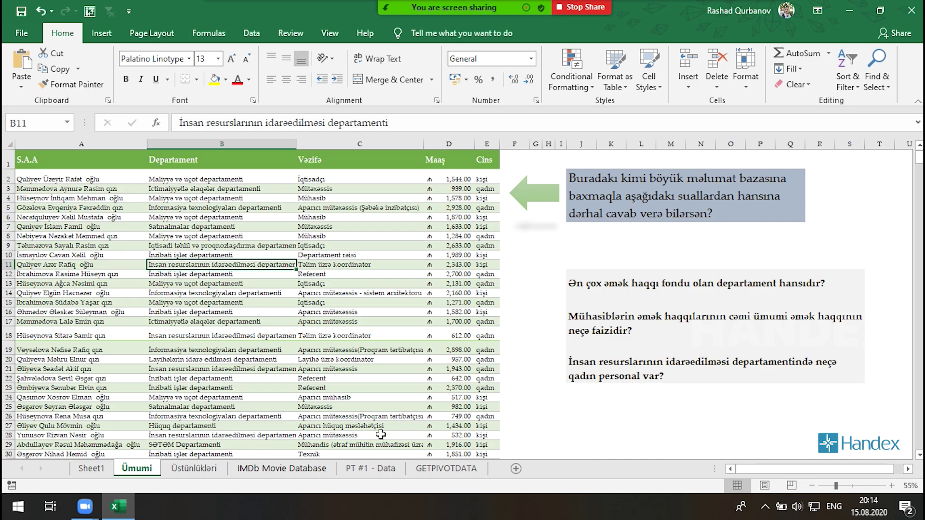
- Clear Vəzifə and Sum of Maaş from the pivot and group rows by Departament
click(88, 471)
mouse_move(735, 424)
mouse_down()
mouse_move(820, 325)
mouse_move(764, 287)
mouse_up()
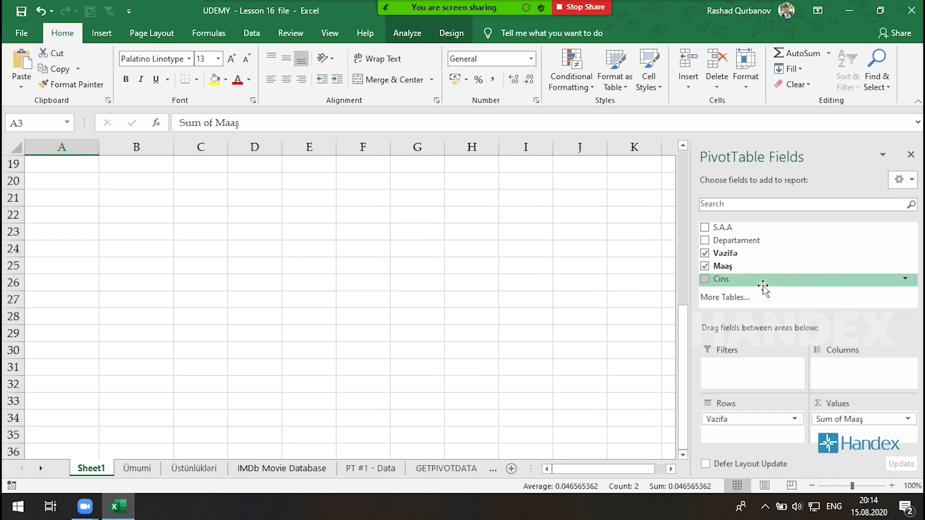
drag(736, 240, 757, 271)
drag(776, 428, 777, 426)
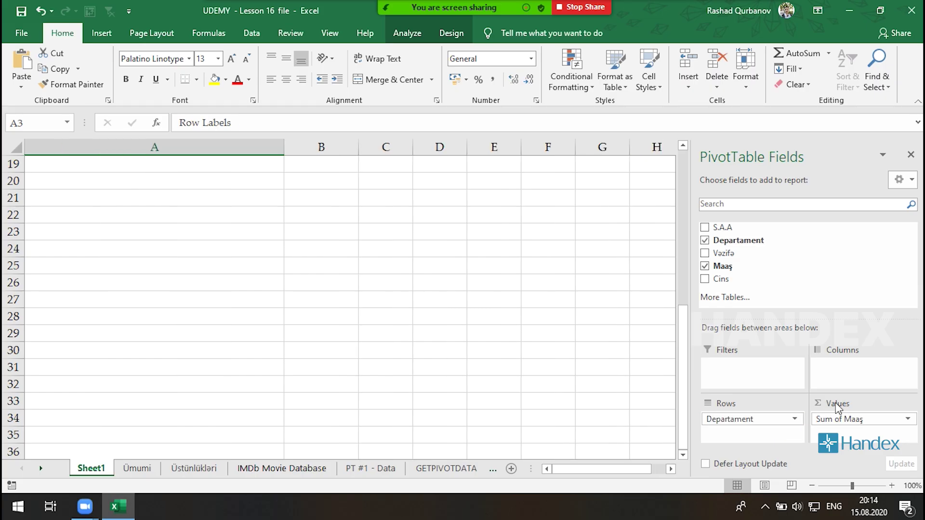
drag(847, 419, 821, 270)
drag(740, 254, 750, 303)
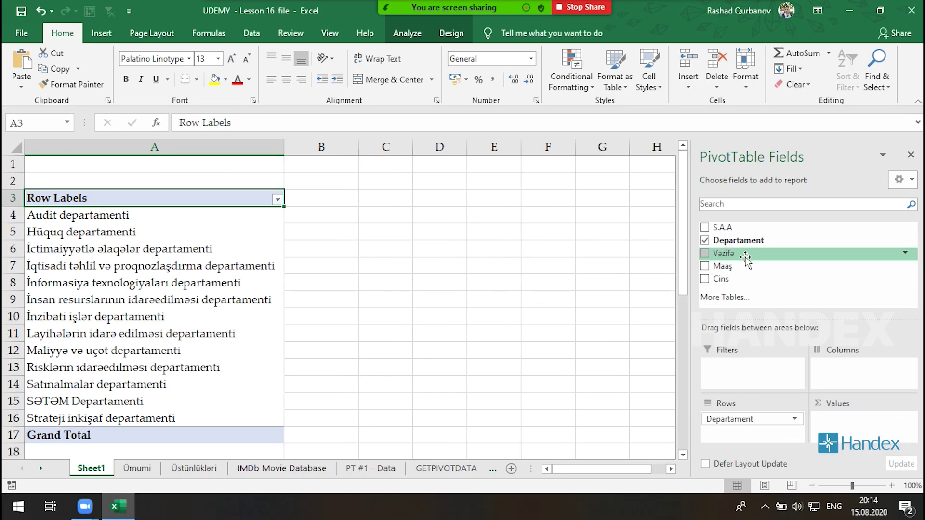
- Add Cins as a report filter and count employees per department, totalling 689
click(137, 468)
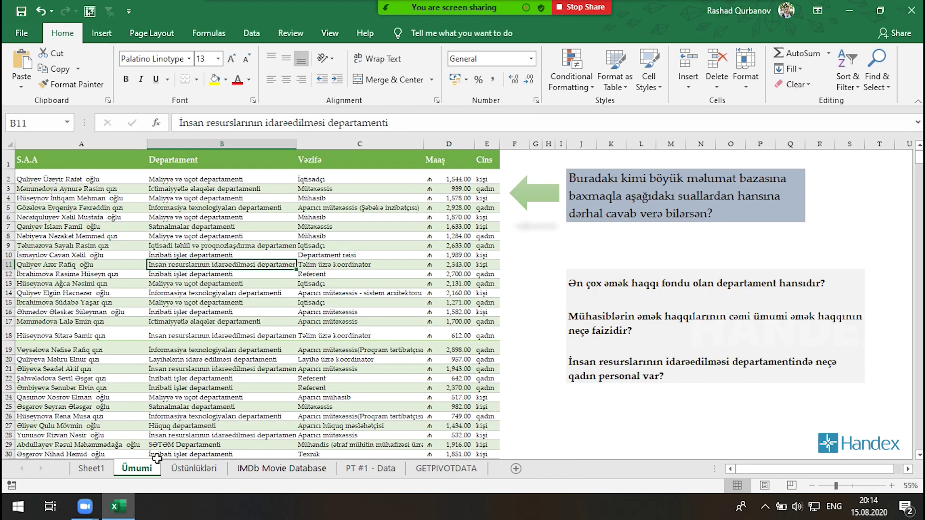
click(92, 468)
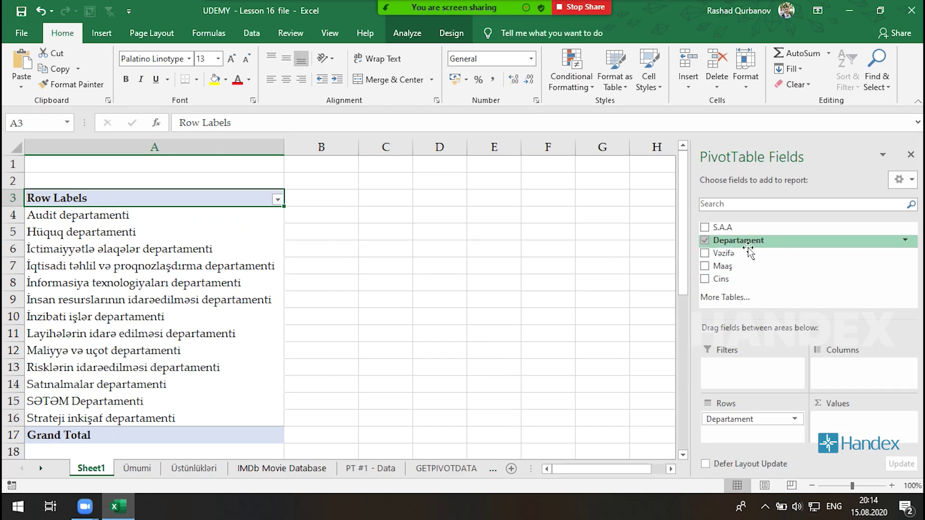
drag(723, 284, 772, 367)
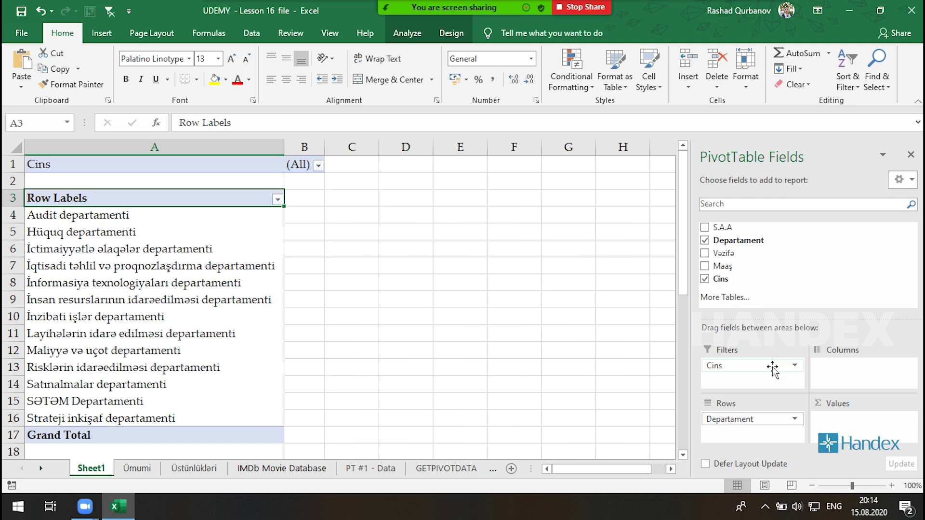
drag(737, 240, 863, 431)
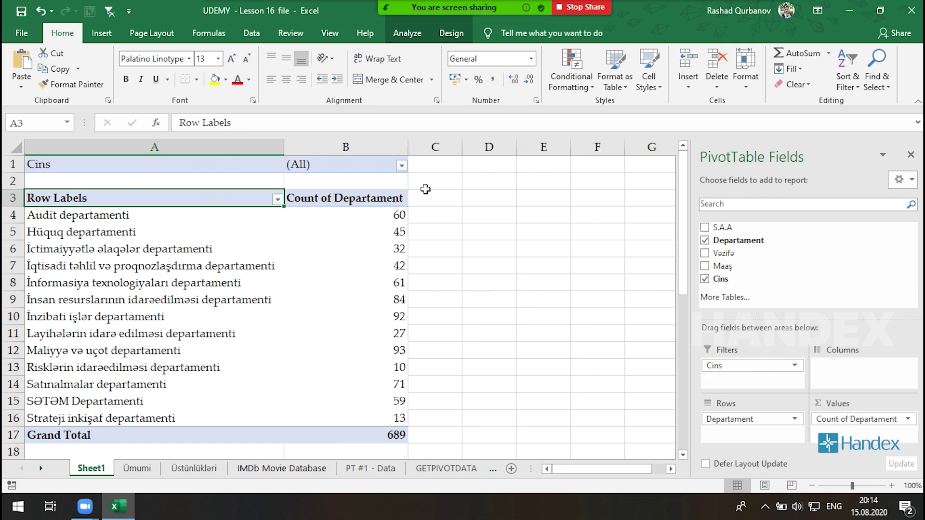
- Set the Cins filter to qadın
click(401, 166)
click(274, 222)
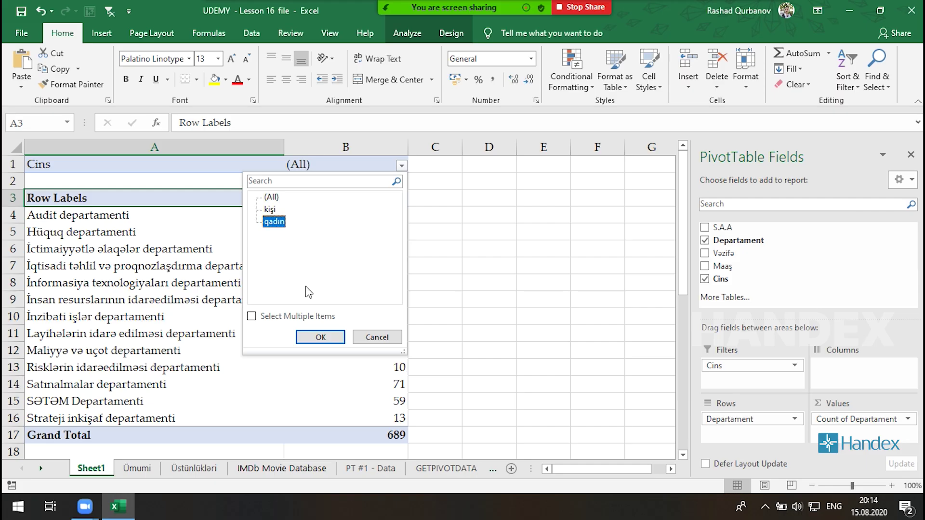
click(320, 337)
- Filter rows to only İnsan resurslarının idarəedilməsi departamenti, showing a count of 42
click(278, 199)
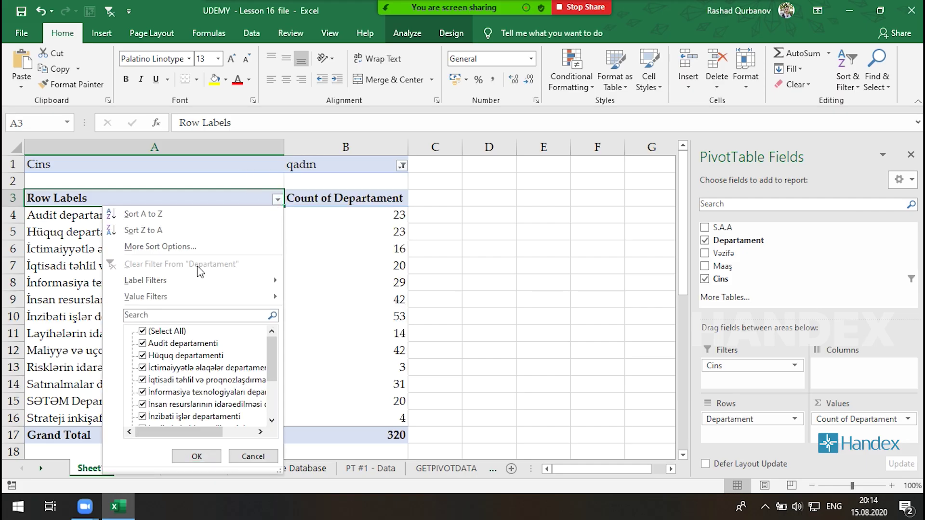
click(143, 331)
click(150, 407)
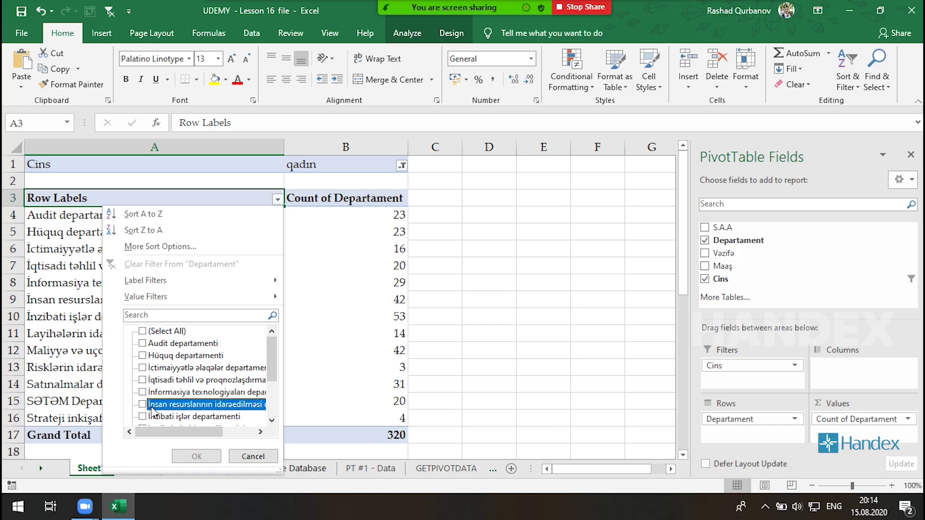
click(197, 456)
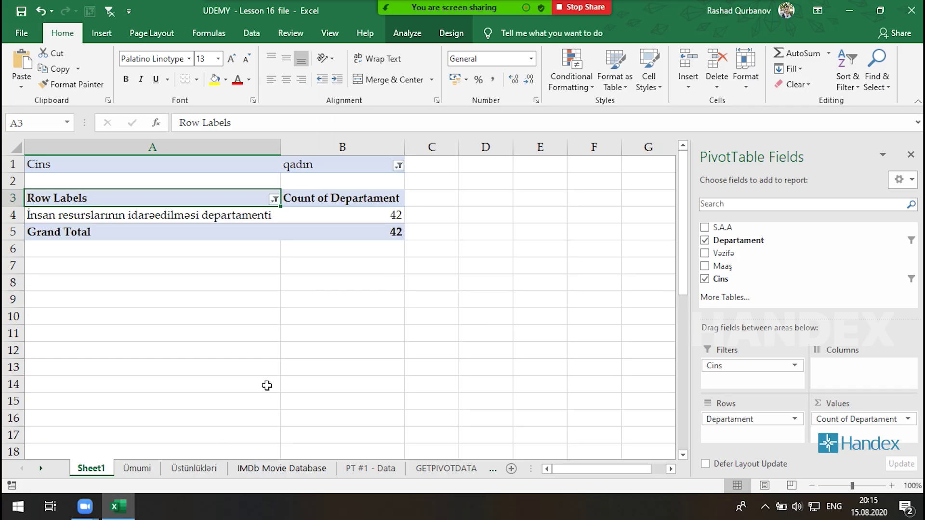
click(402, 215)
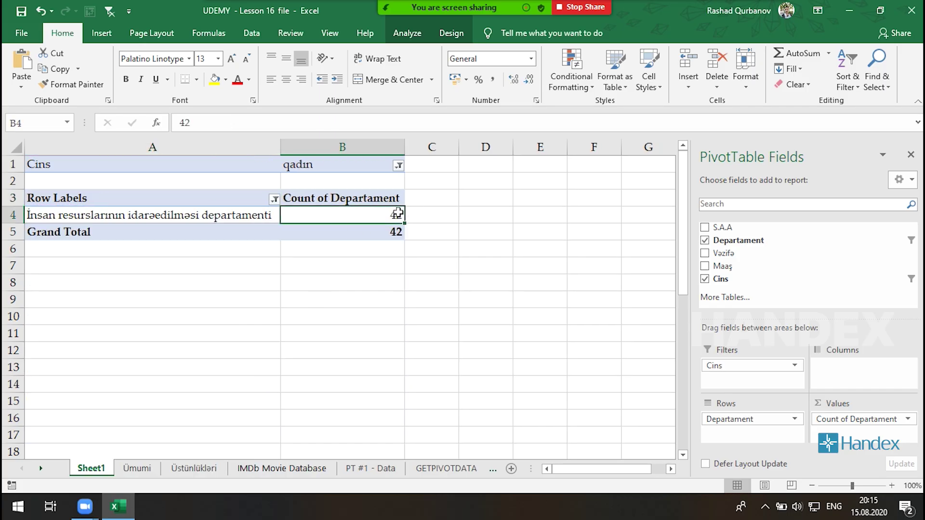
click(137, 469)
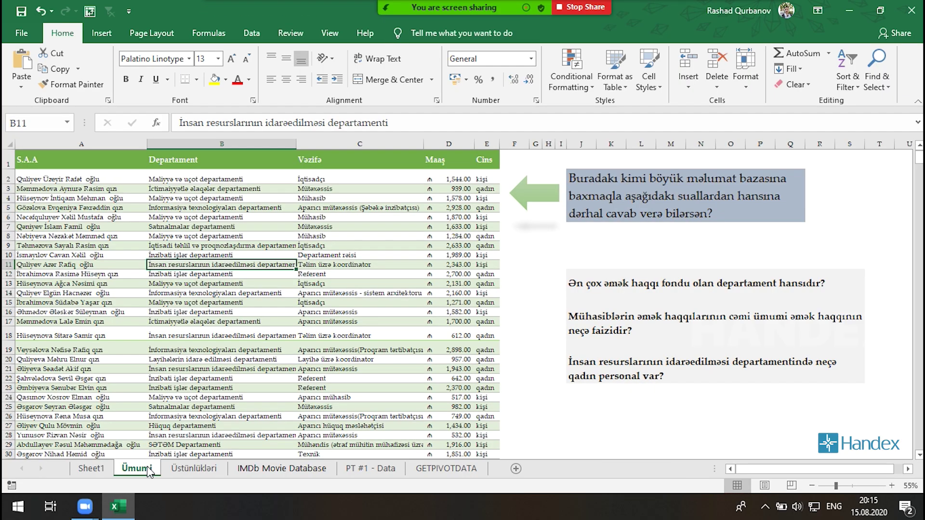